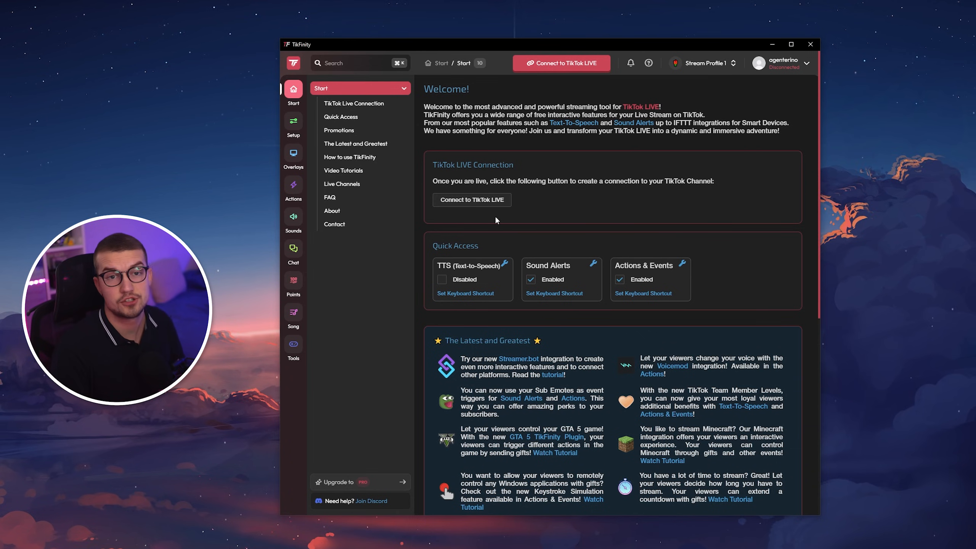
Step: Open the existing Follow action in Actions & Events and browse the sound library for its audio without changing the sound
left_click(294, 186)
scroll(333, 144, "down", 1)
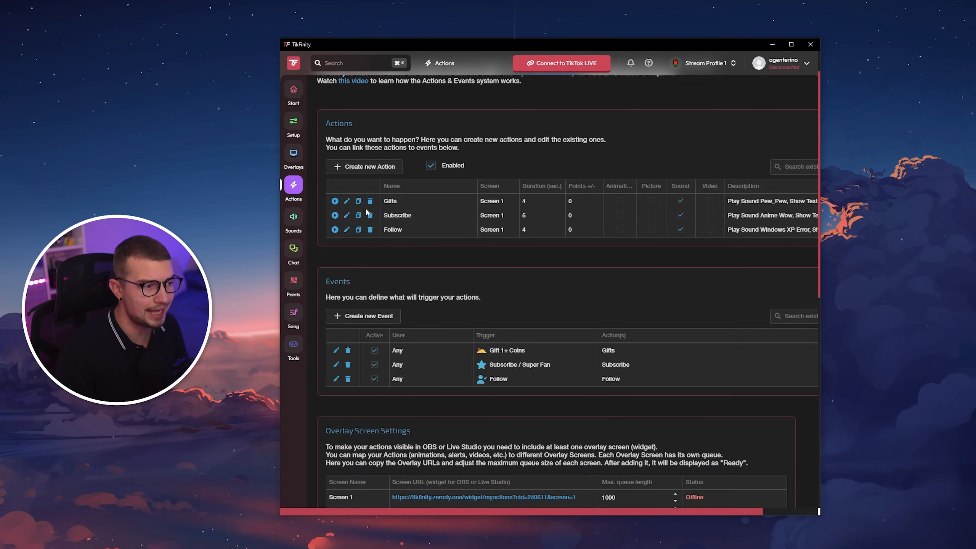
scroll(423, 266, "up", 1)
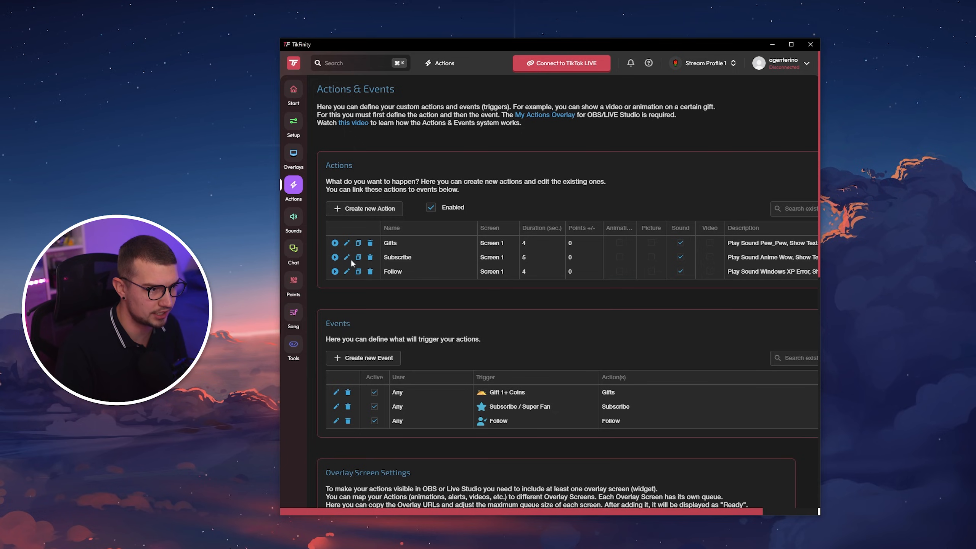
left_click(357, 271)
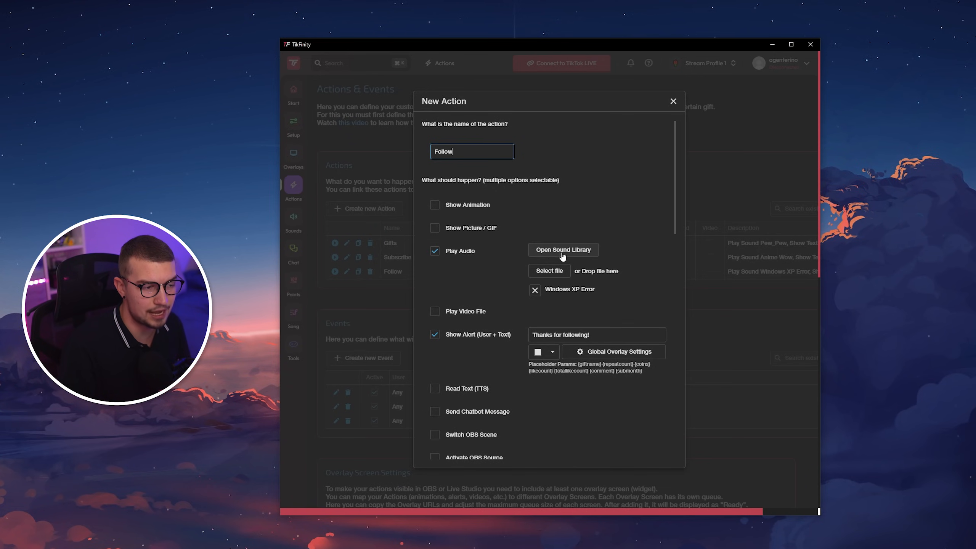
left_click(576, 250)
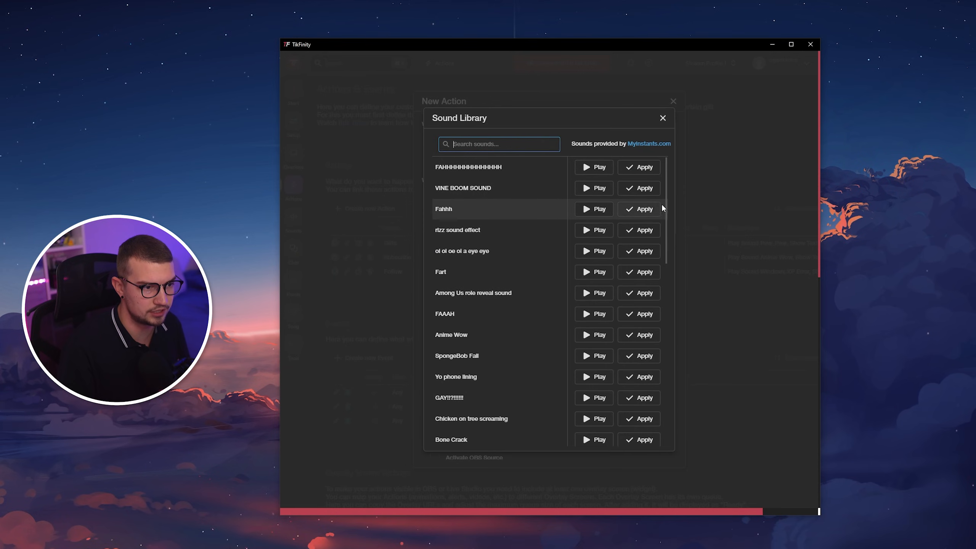
left_click_drag(665, 204, 661, 320)
left_click(663, 118)
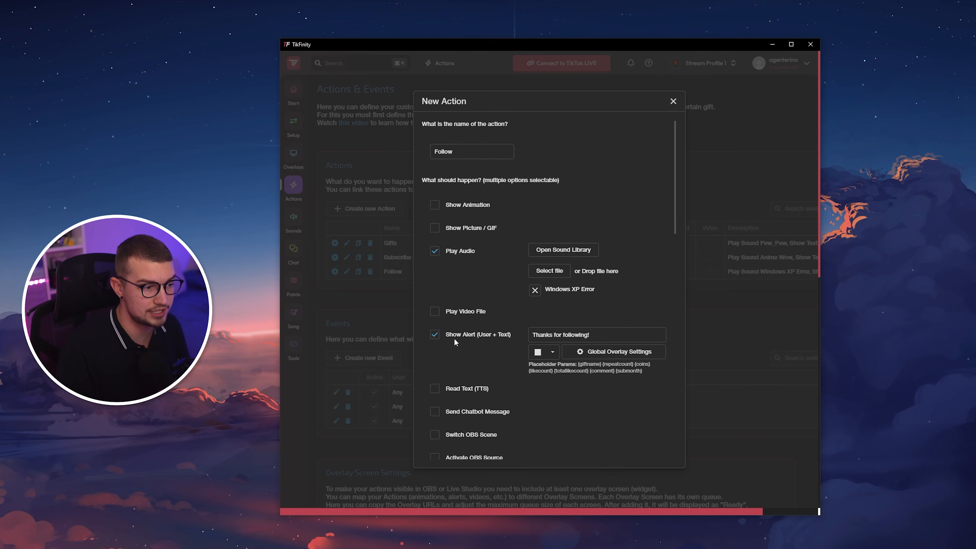
Step: Examine the Follow action's effects, display duration, points and additional settings such as overlay screen and cooldowns, and close it without saving
scroll(453, 339, "down", 1)
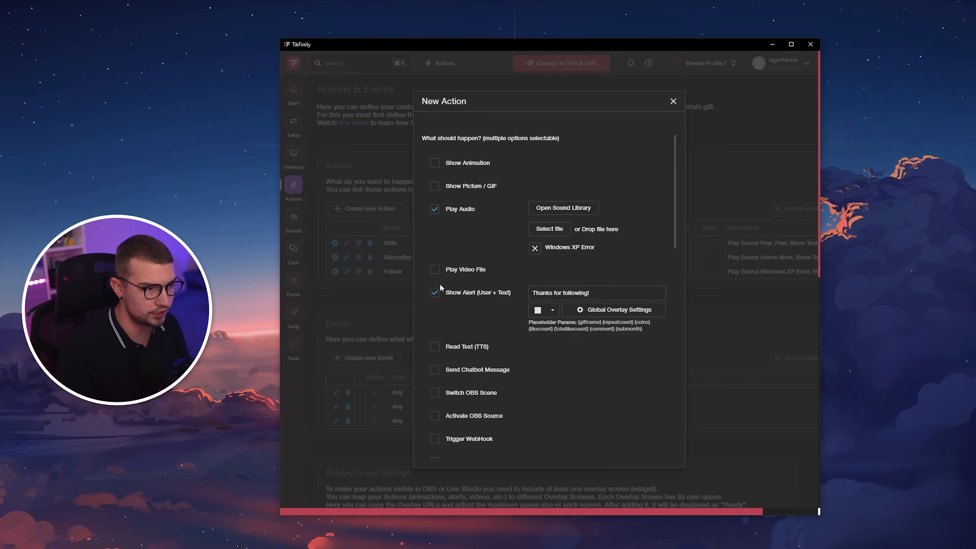
scroll(445, 273, "up", 1)
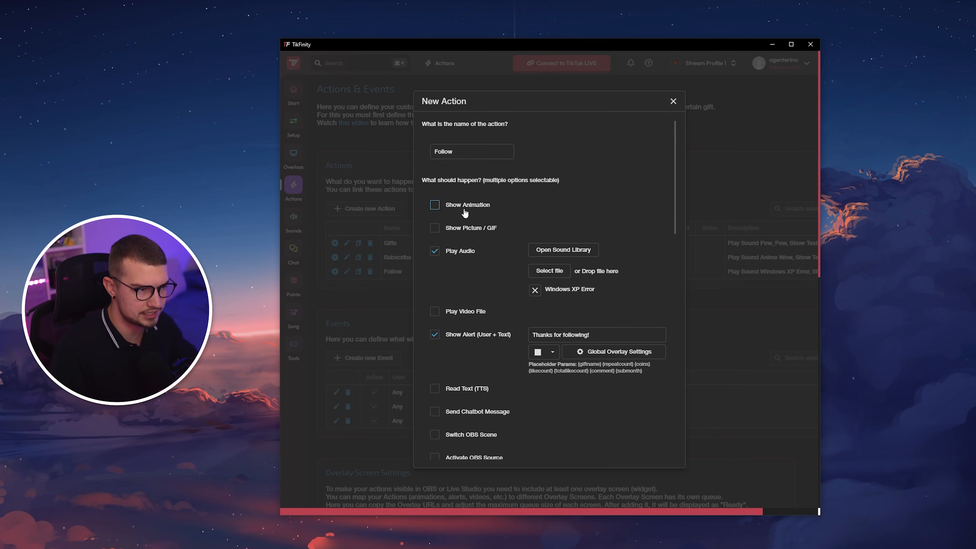
scroll(457, 199, "down", 1)
scroll(480, 192, "down", 3)
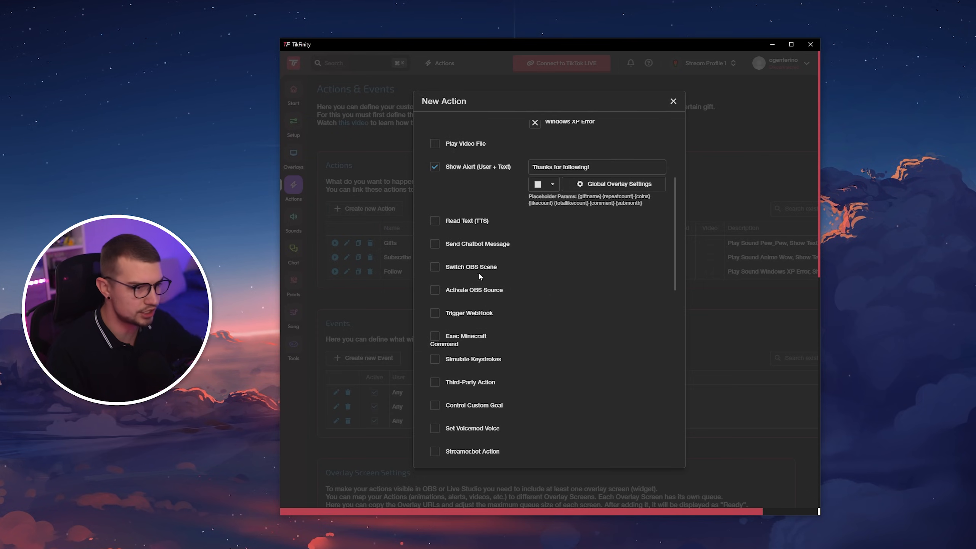
scroll(475, 308, "down", 2)
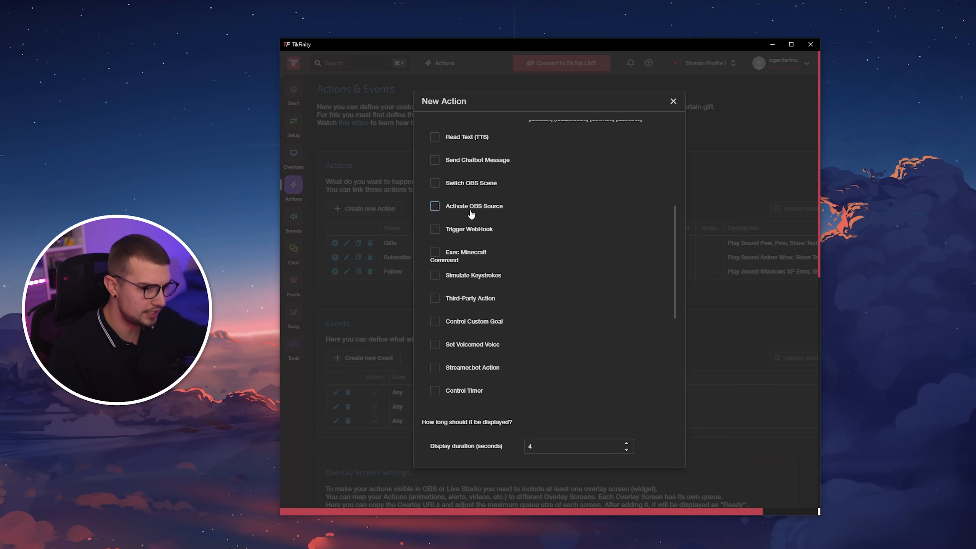
scroll(484, 338, "down", 1)
scroll(487, 316, "up", 7)
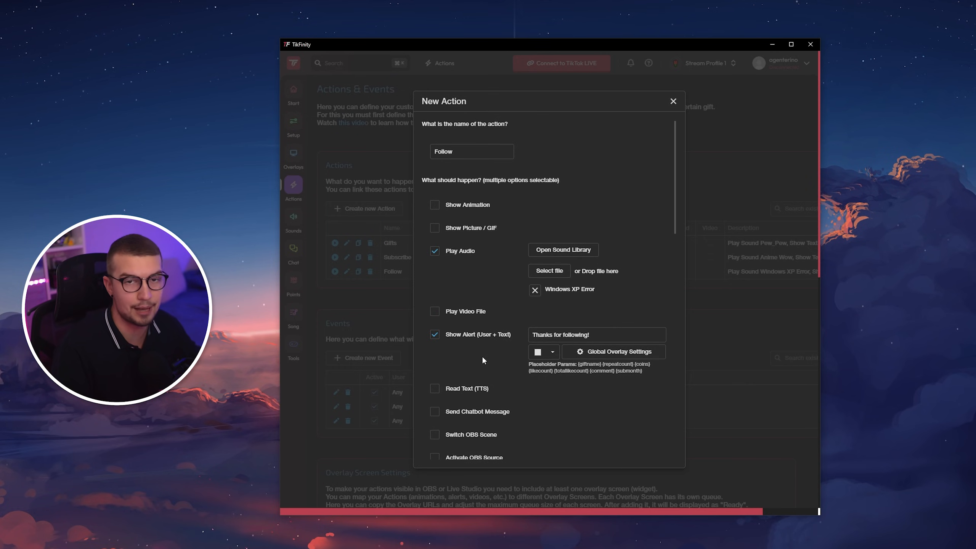
scroll(482, 356, "down", 9)
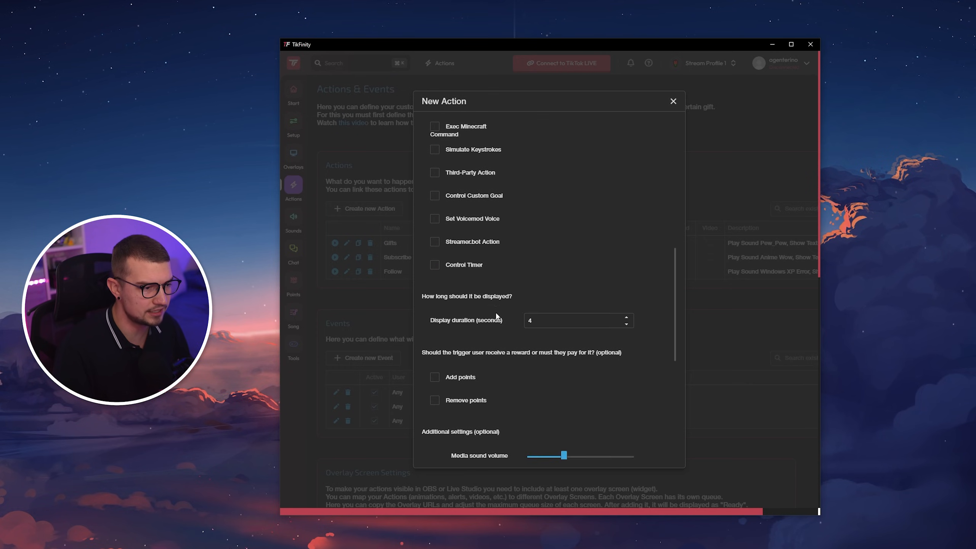
scroll(484, 303, "down", 3)
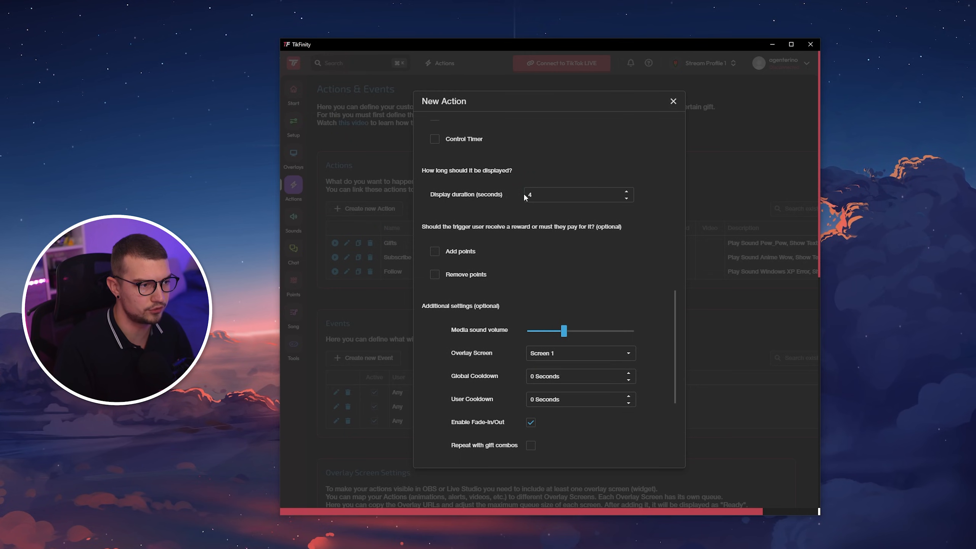
scroll(515, 254, "down", 2)
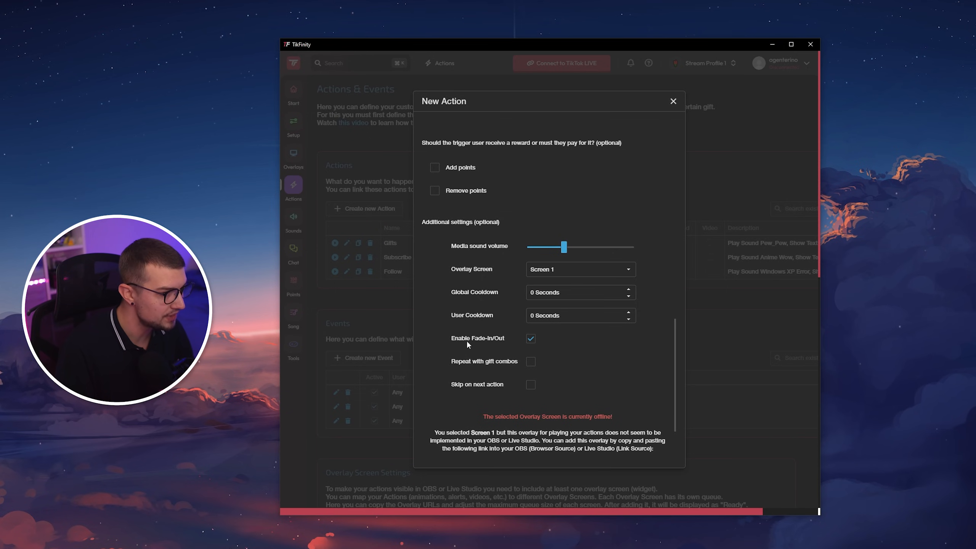
scroll(449, 329, "down", 2)
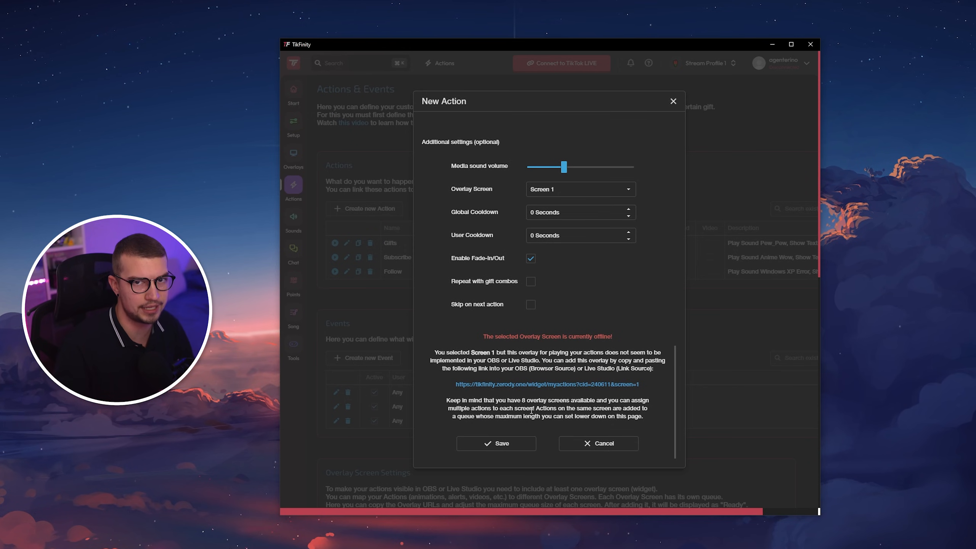
left_click(563, 444)
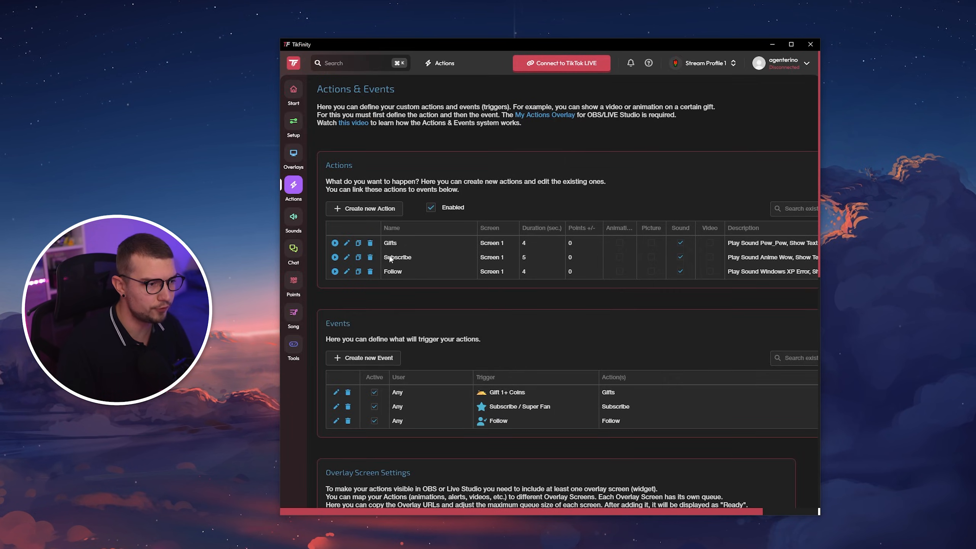
Step: Look through the available options in a blank new action form and close it without creating an action
left_click(382, 209)
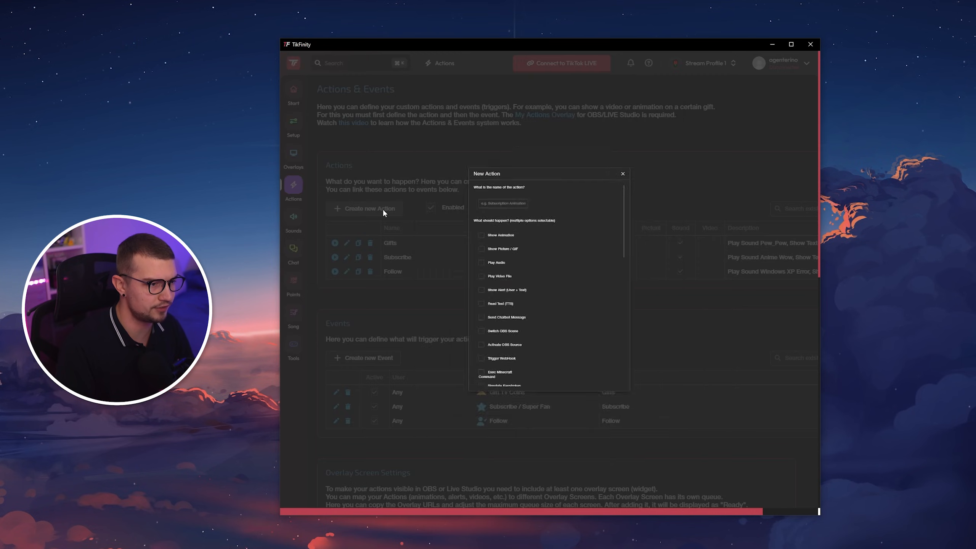
scroll(430, 246, "down", 4)
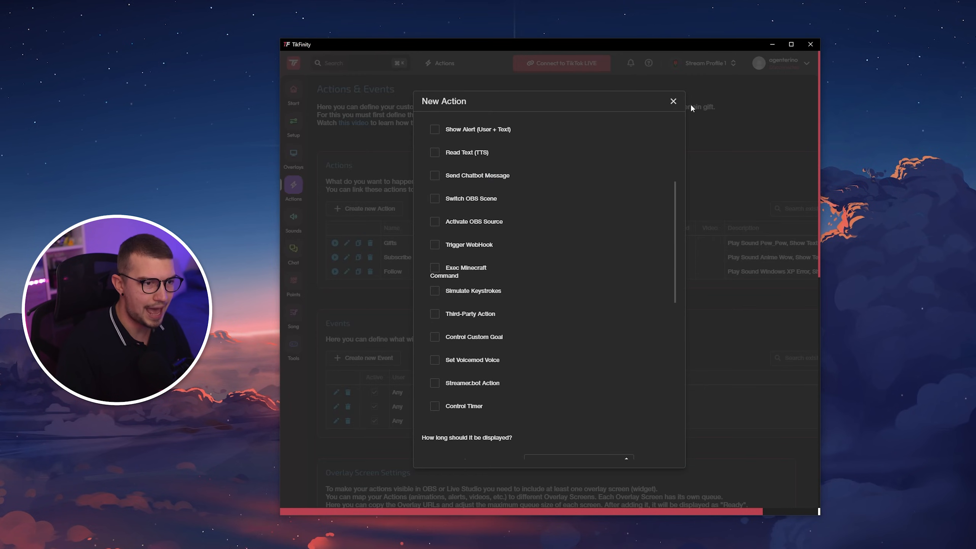
left_click(695, 110)
Step: Review the Follow event's allowed users, trigger and linked actions, and close it without saving
scroll(411, 274, "down", 2)
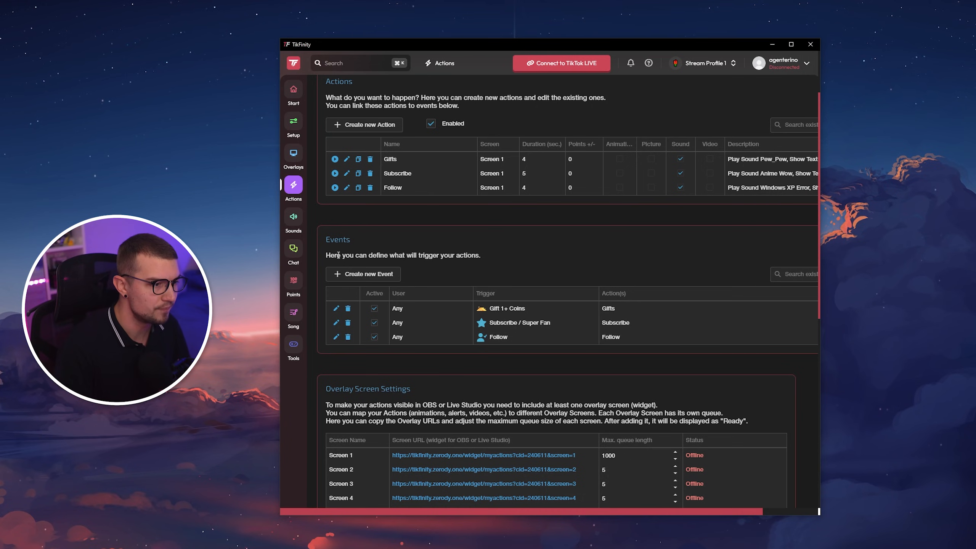
left_click(336, 338)
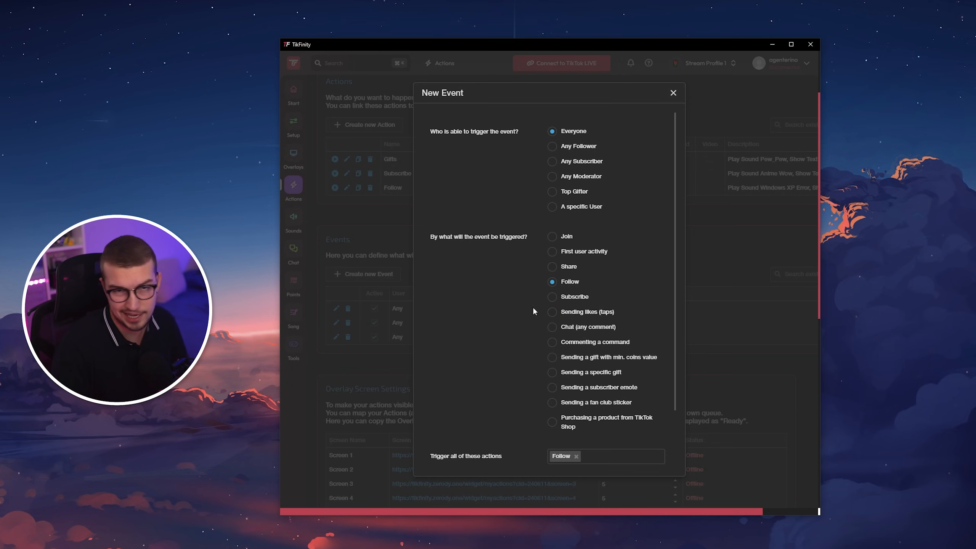
scroll(507, 292, "down", 2)
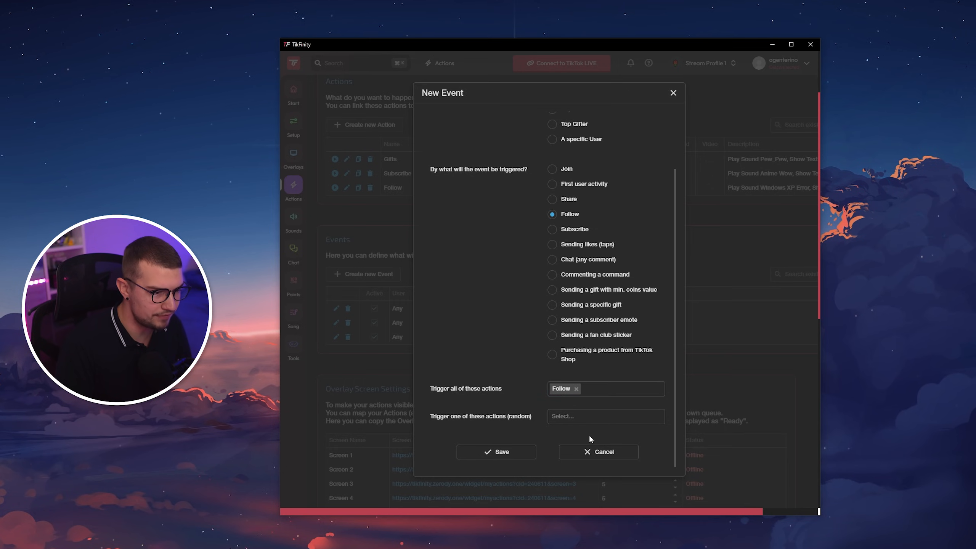
left_click(603, 459)
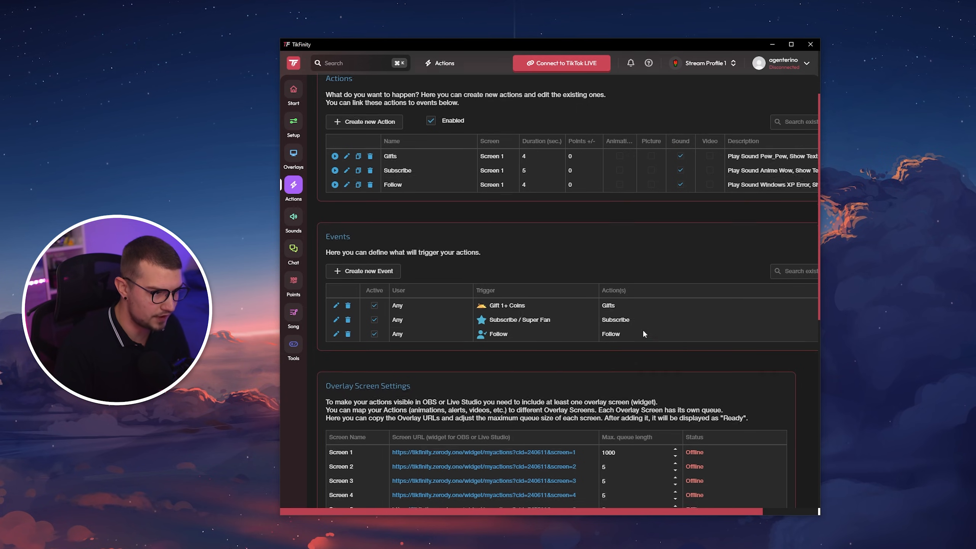
Step: Copy the Screen 1 overlay URL from the Overlay Screen Settings
scroll(441, 275, "down", 3)
scroll(443, 278, "down", 2)
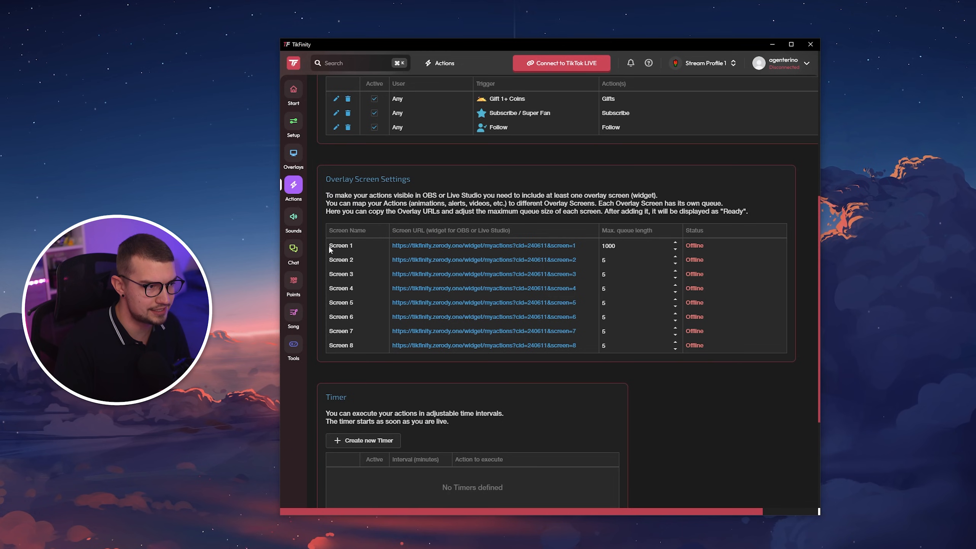
scroll(343, 242, "up", 1)
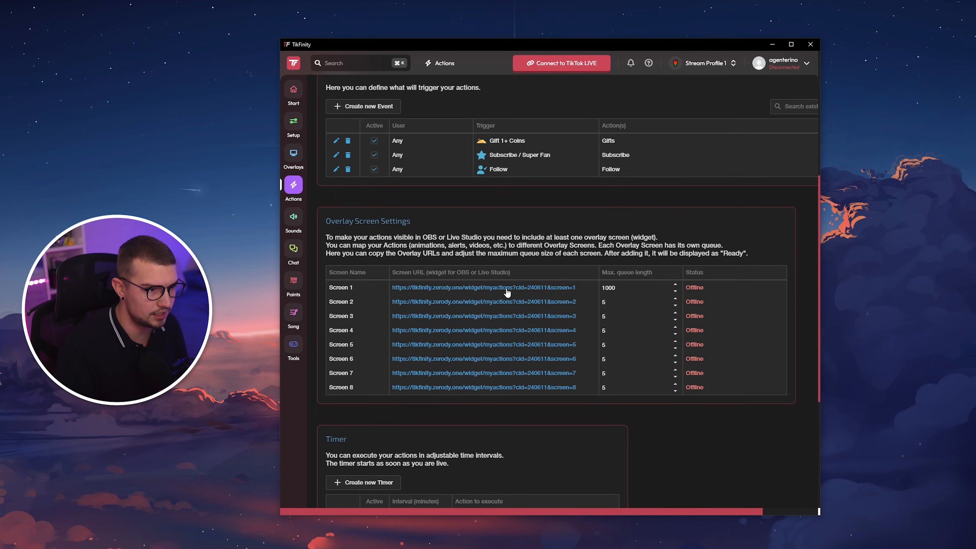
left_click(524, 292)
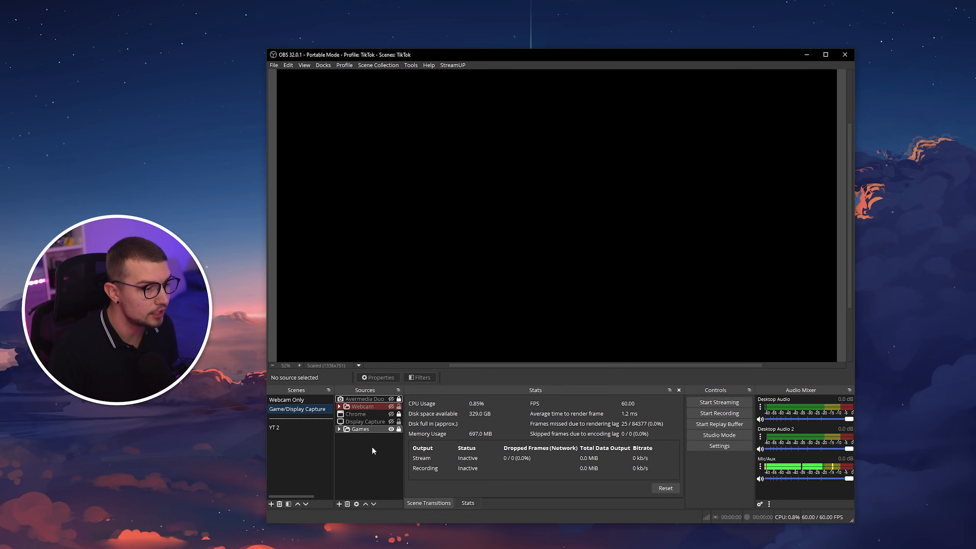
Step: In OBS, add a Browser source named Alerts to the Game/Display Capture scene, using the copied Screen 1 overlay URL
right_click(369, 442)
mouse_move(422, 445)
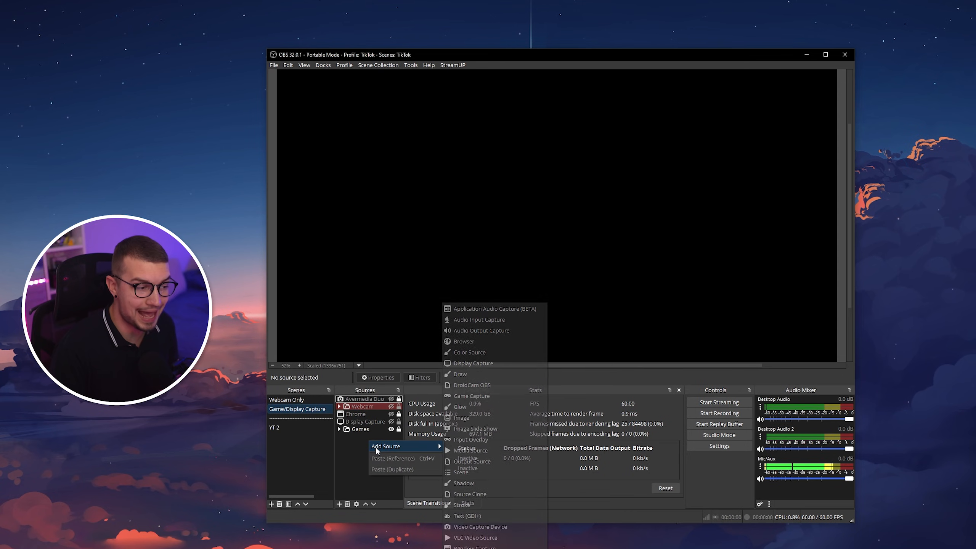
left_click(463, 341)
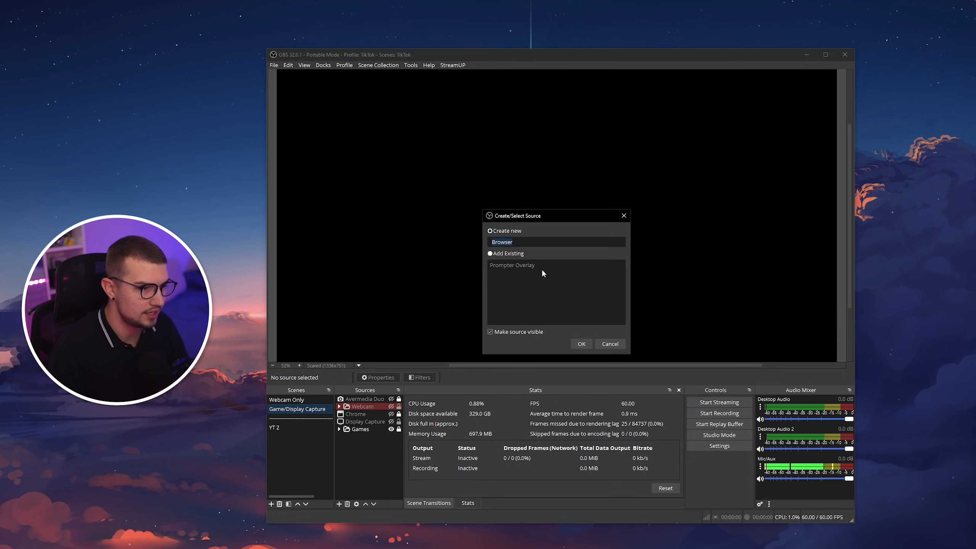
type("Alerts")
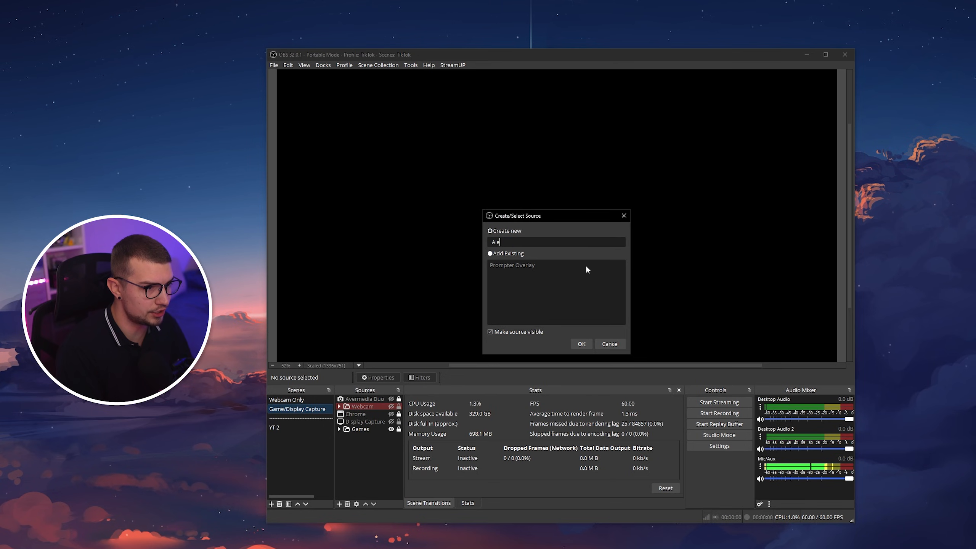
left_click(581, 344)
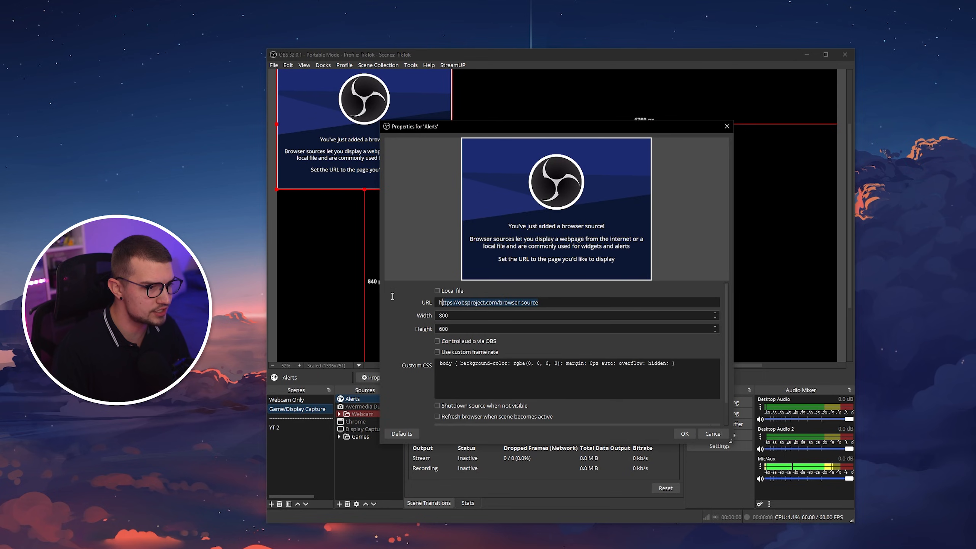
key("ctrl+v")
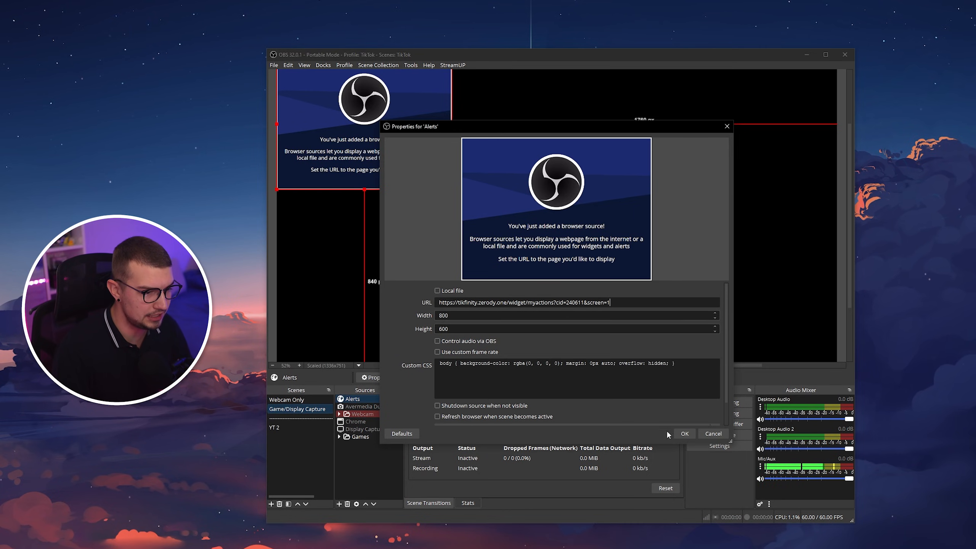
left_click(683, 433)
Step: Scale the Alerts source down slightly and place it near the canvas's upper-left corner, about 55 px from the left edge
left_click_drag(431, 183, 550, 181)
left_click_drag(605, 234, 564, 221)
left_click_drag(537, 163, 388, 143)
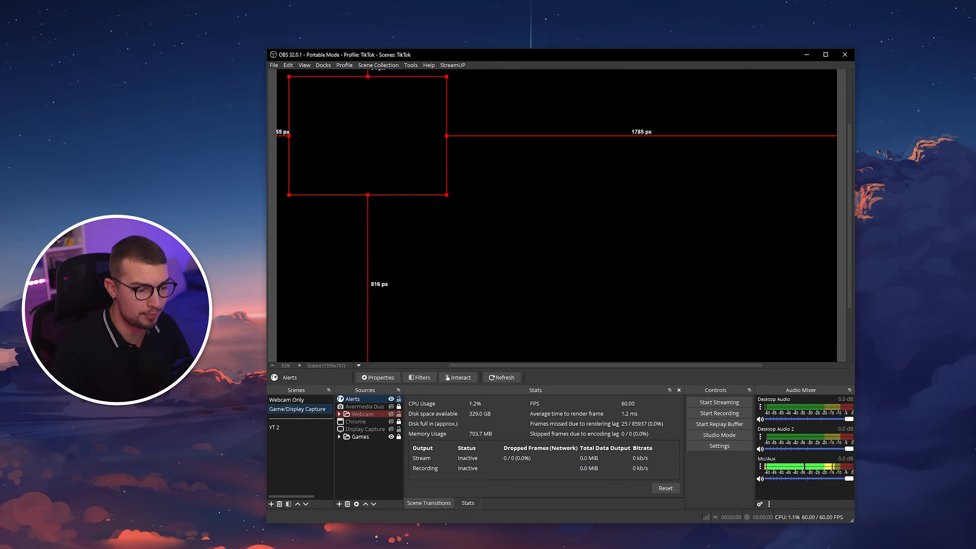
Step: Simulate a Follow event in TikFinity, and in OBS move the Alerts source from the canvas's upper-left corner toward its middle
key("alt+Tab")
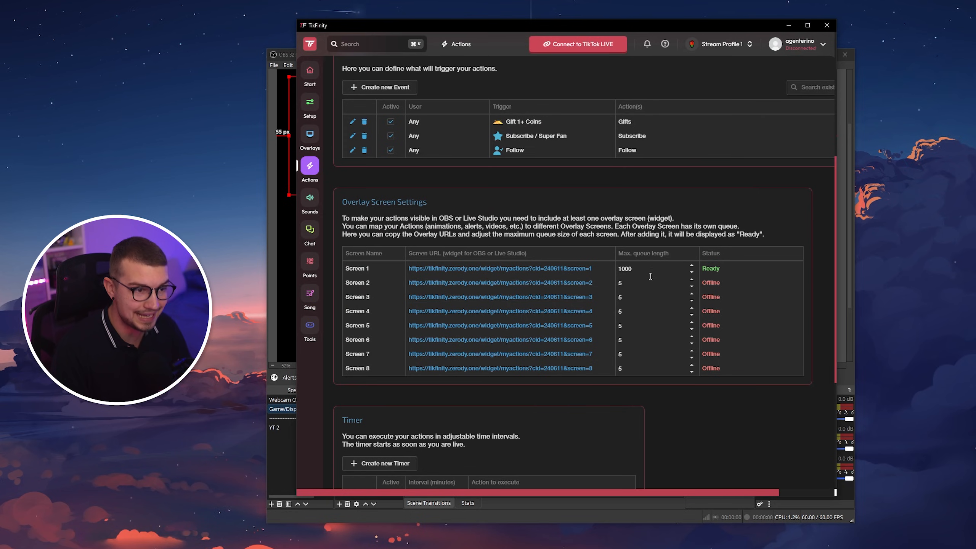
scroll(651, 274, "down", 5)
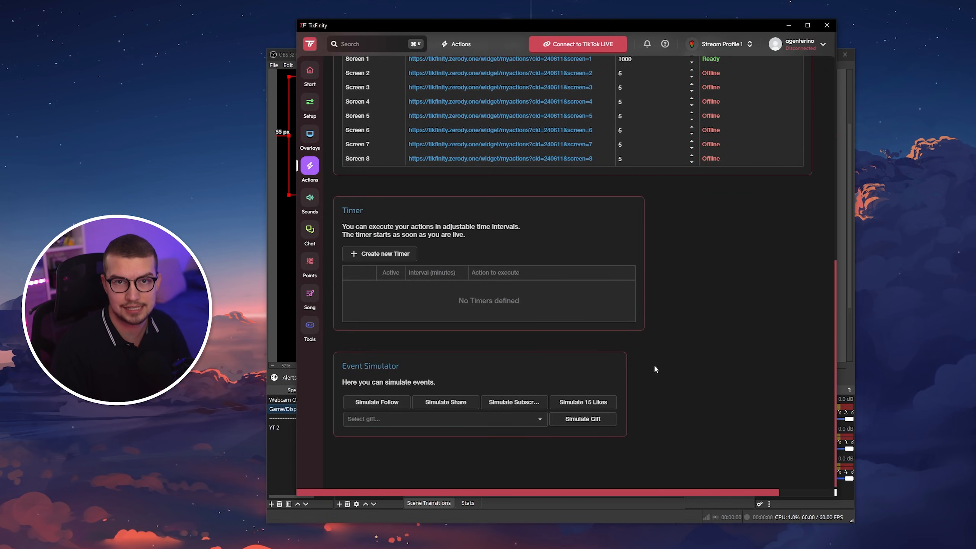
scroll(397, 210, "down", 1)
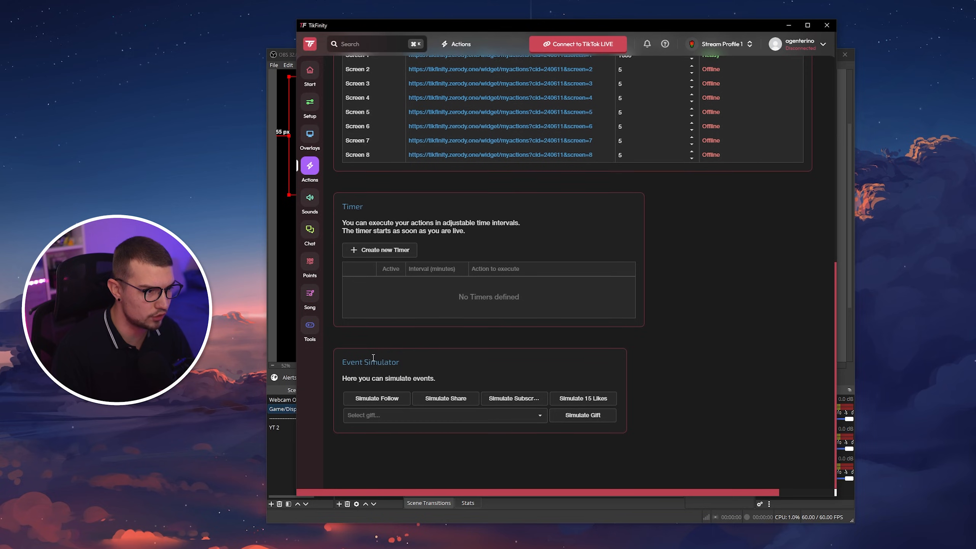
left_click(384, 403)
left_click(280, 342)
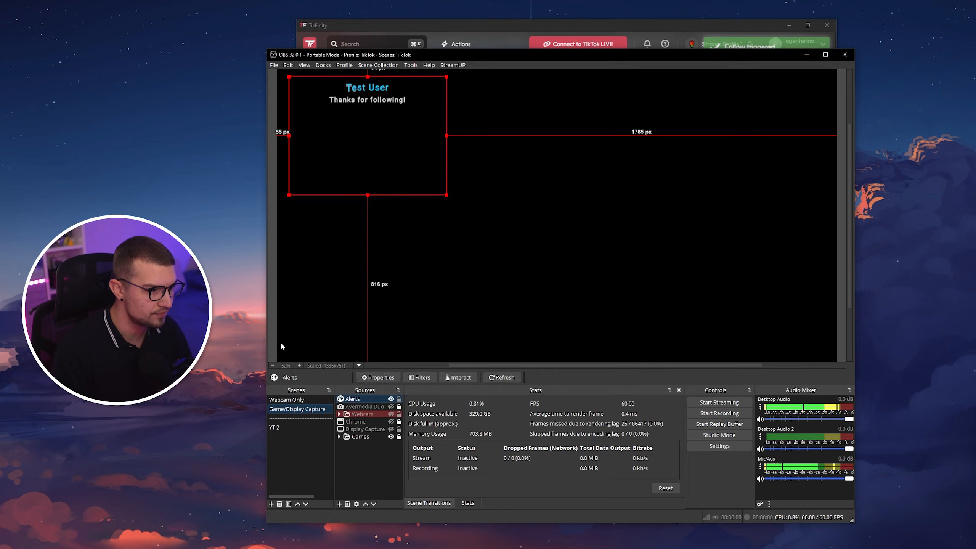
left_click_drag(376, 126, 544, 166)
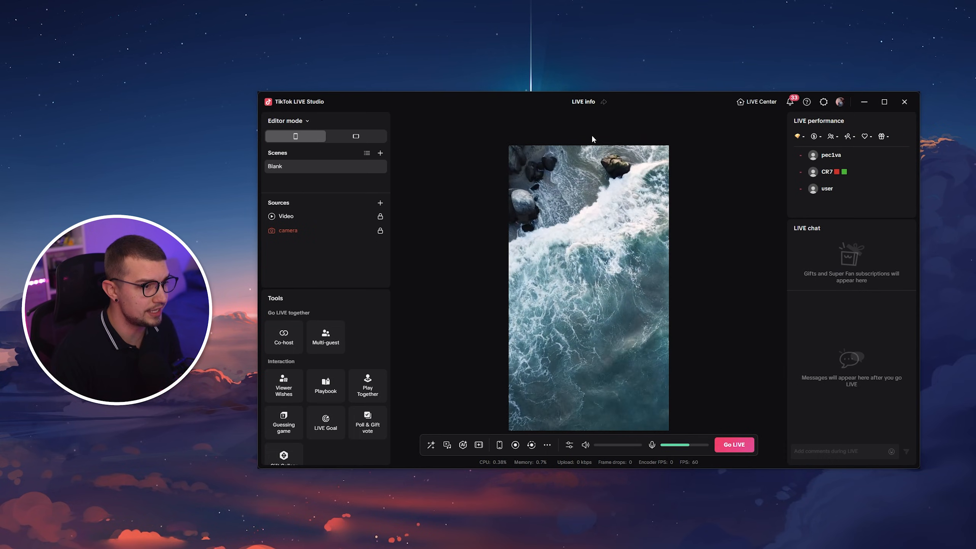
Step: In TikTok LIVE Studio, add a Link source to the Blank scene using the copied Screen 1 overlay URL, with sound and Always keep active on
left_click(380, 203)
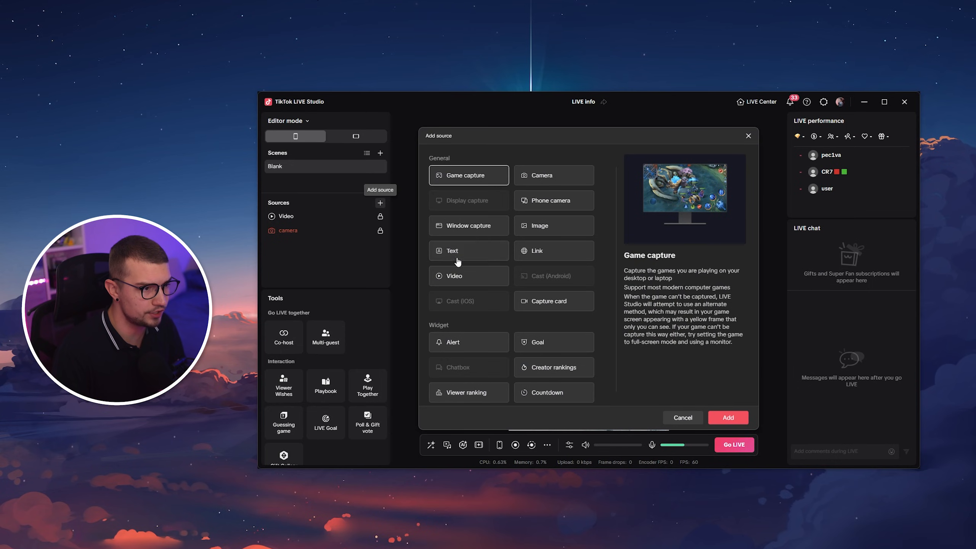
left_click(538, 251)
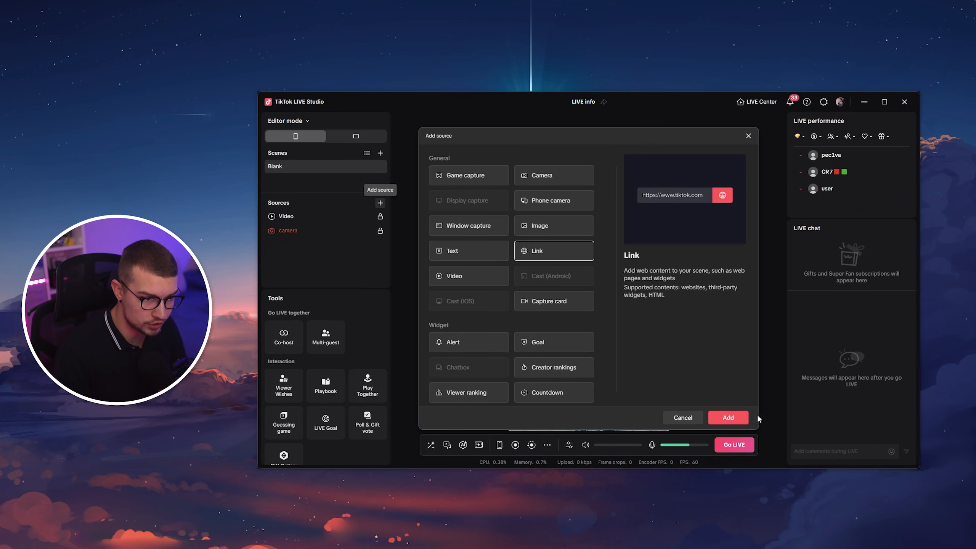
left_click(728, 417)
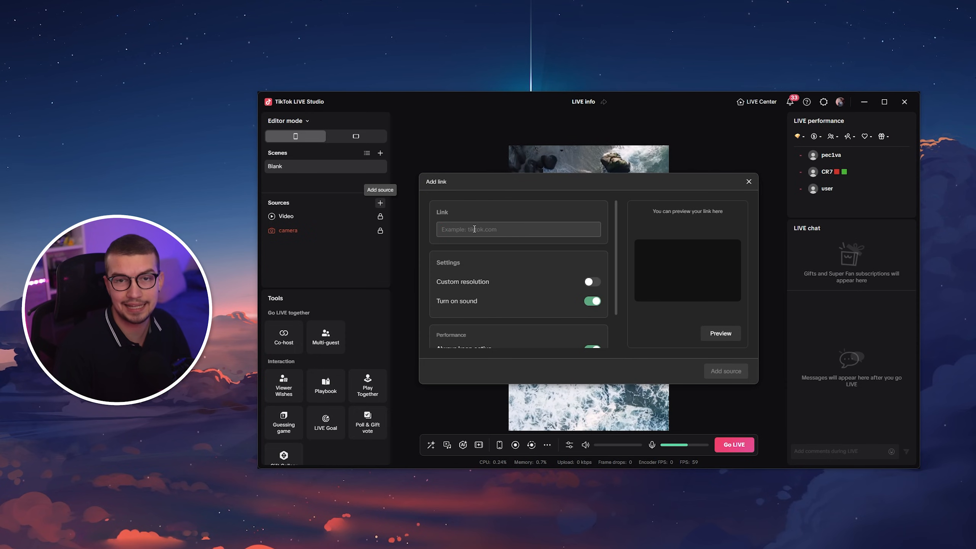
key("ctrl+v")
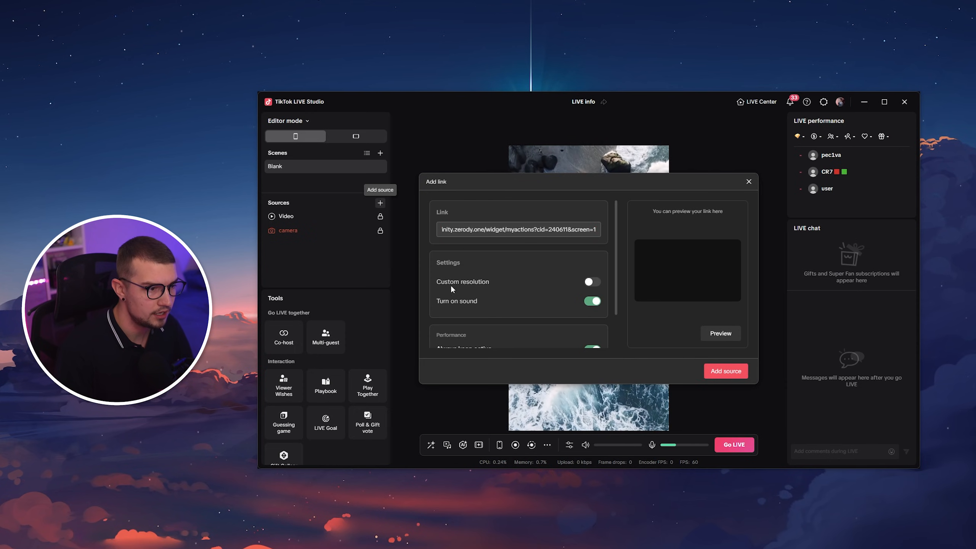
scroll(456, 283, "down", 1)
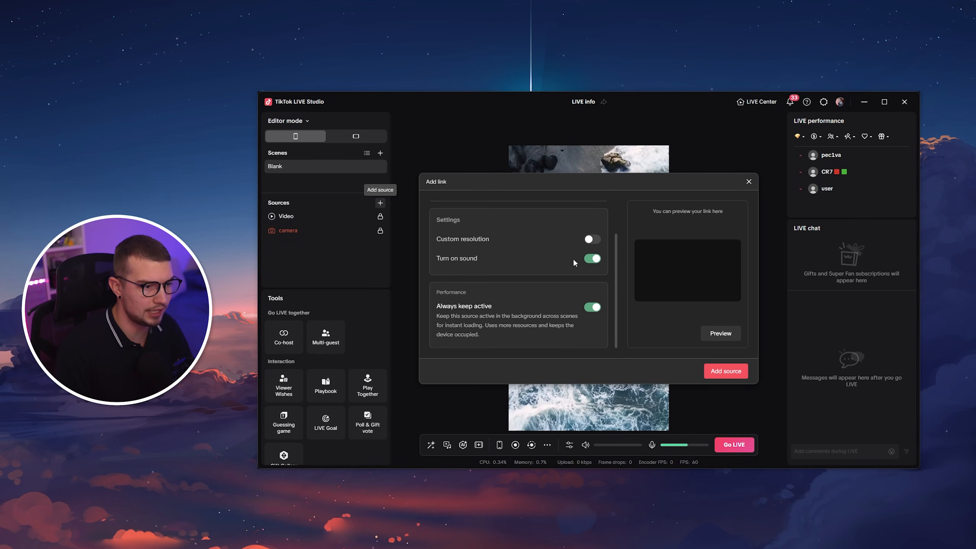
left_click(726, 371)
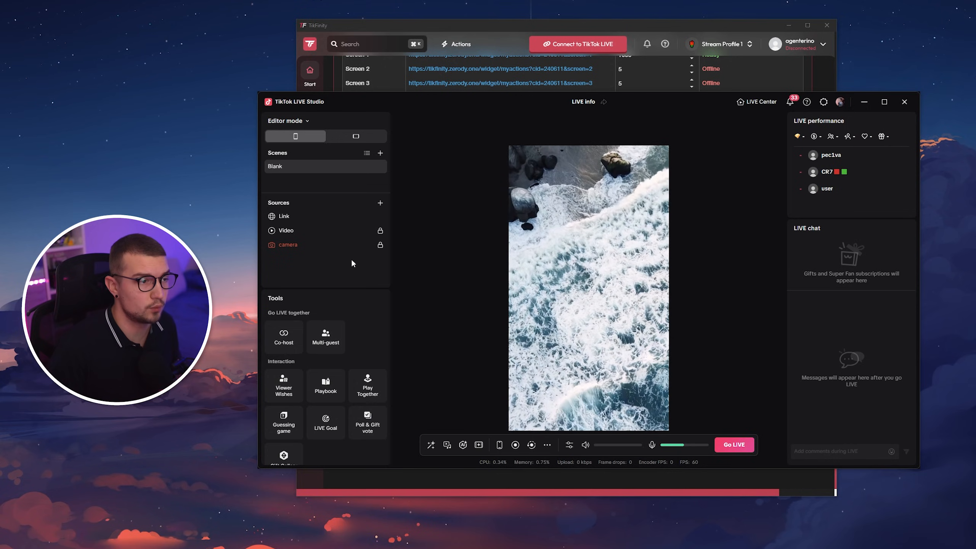
Step: Switch to TikFinity, simulate a Follow event, and return to TikTok LIVE Studio
left_click(425, 27)
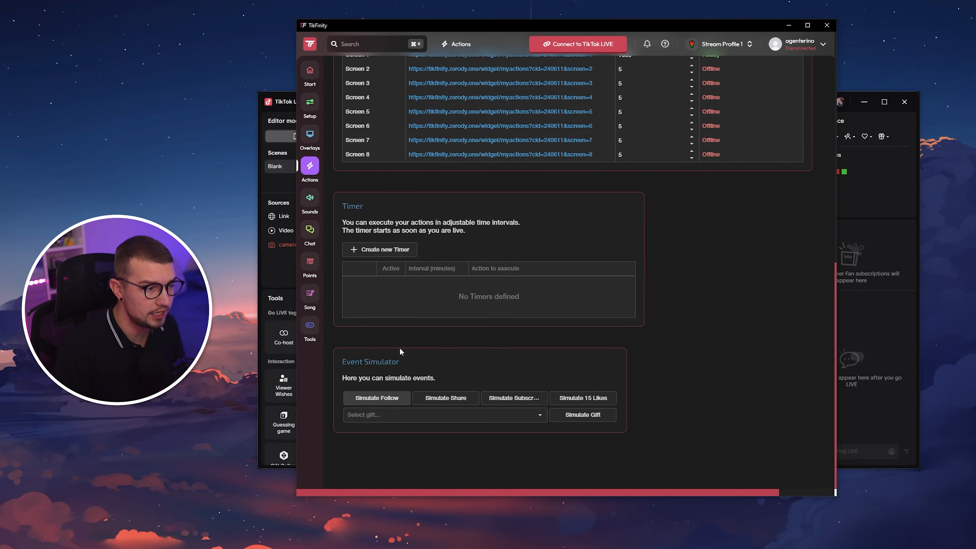
left_click(393, 403)
left_click(272, 259)
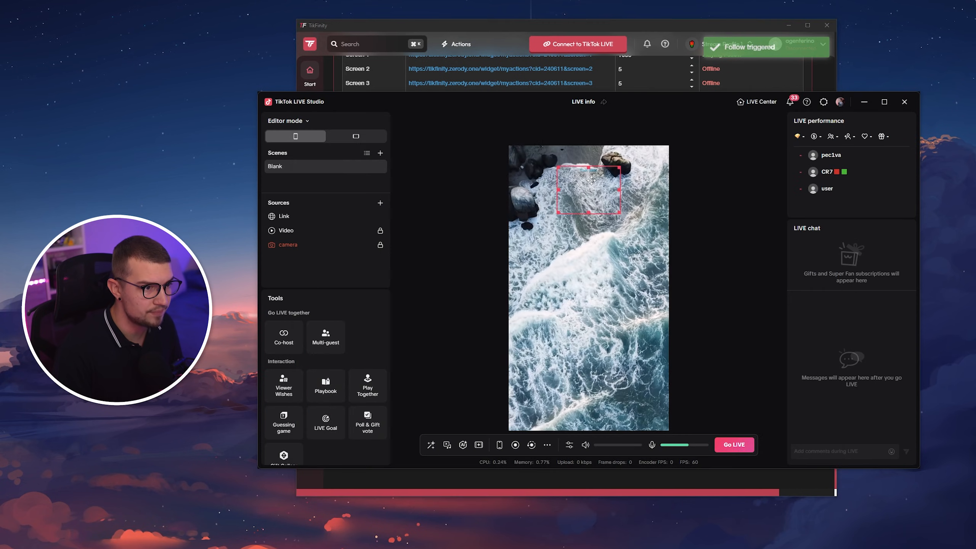
Step: Enlarge the Link source to most of the canvas width and place it about 85 px below the top edge and 110 px from the left
left_click_drag(592, 180, 584, 176)
left_click_drag(613, 212, 677, 259)
left_click_drag(632, 195, 609, 191)
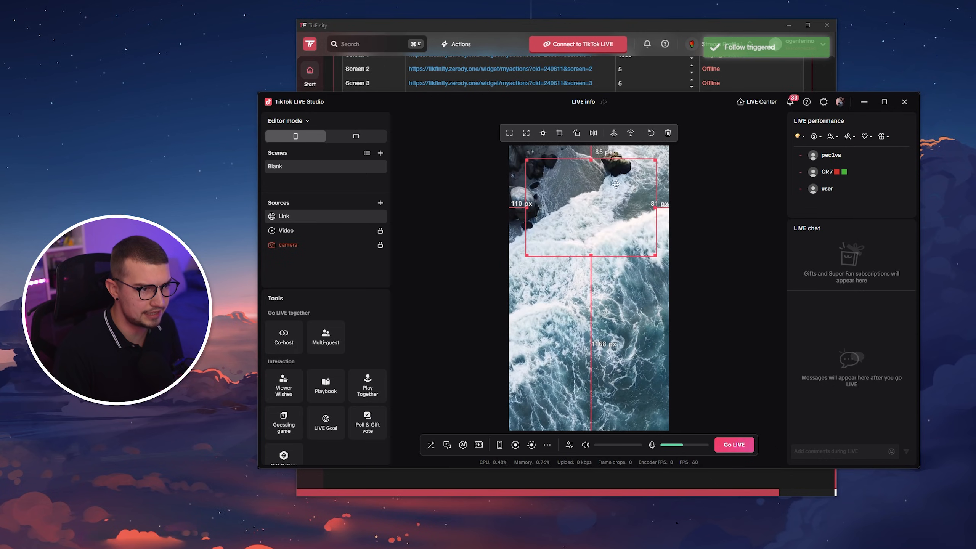
left_click(706, 262)
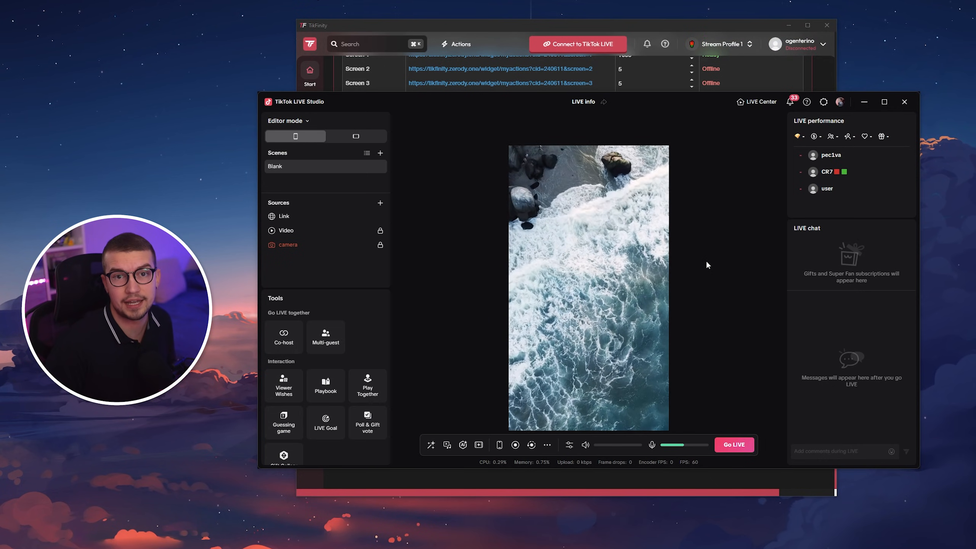